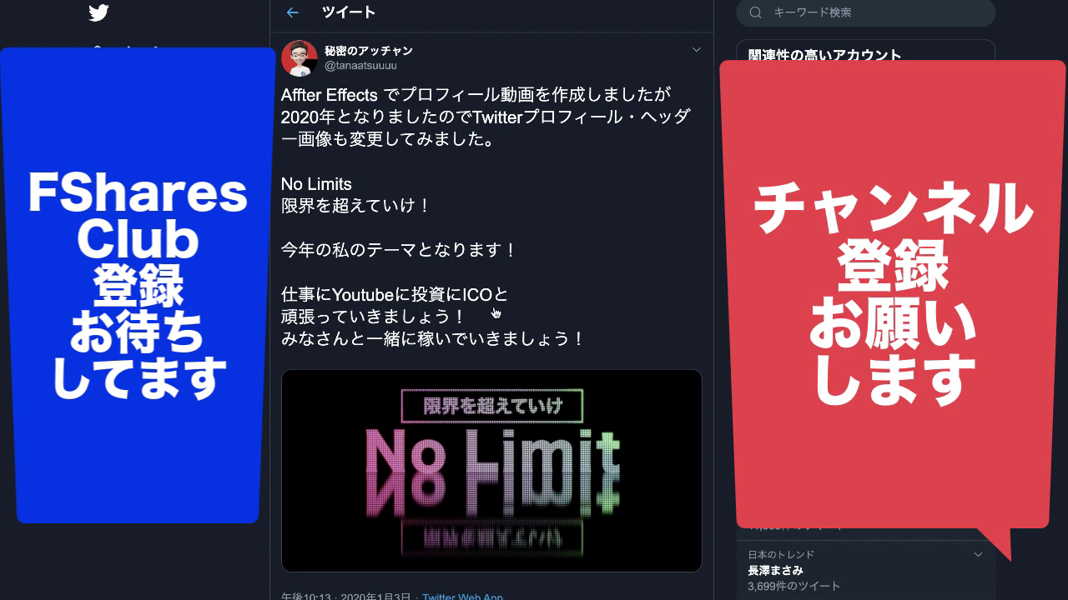
# Step: Scroll down past the tweet toward the LED 'No Limit' カメラ composition
pyautogui.scroll(-2, 495, 313)
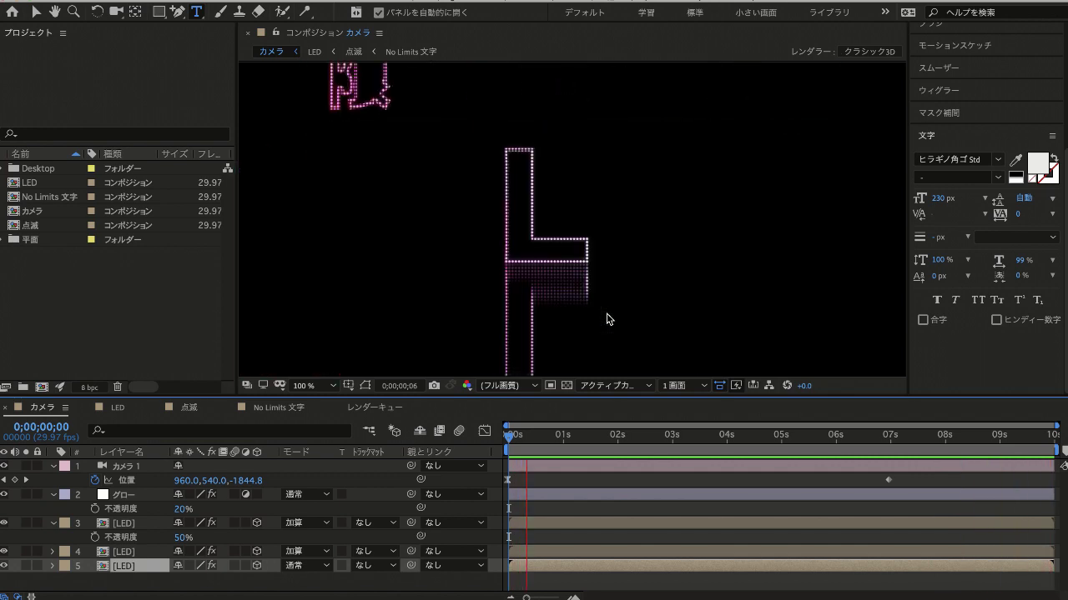
pyautogui.press('super+Tab')
pyautogui.press('super+Tab')
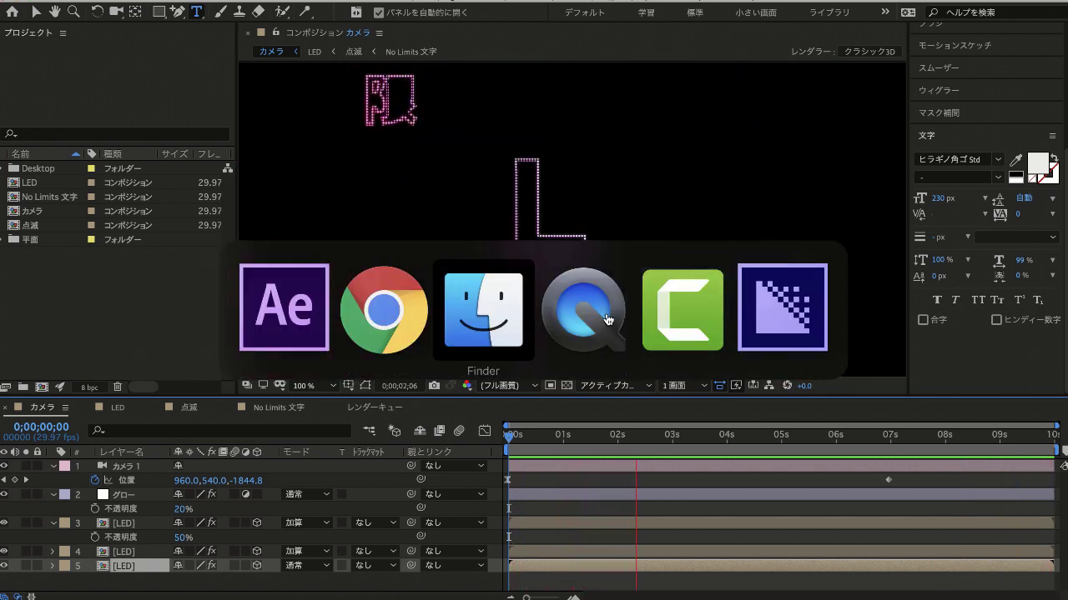
pyautogui.press('super+Tab')
pyautogui.press('super+Tab')
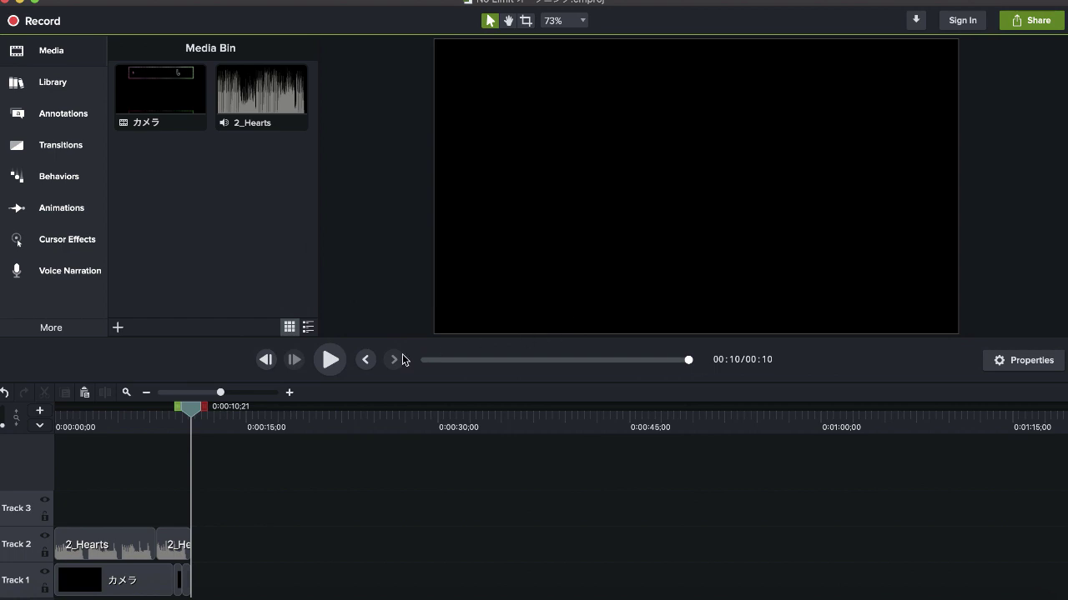
pyautogui.moveTo(184, 413); pyautogui.dragTo(47, 414)
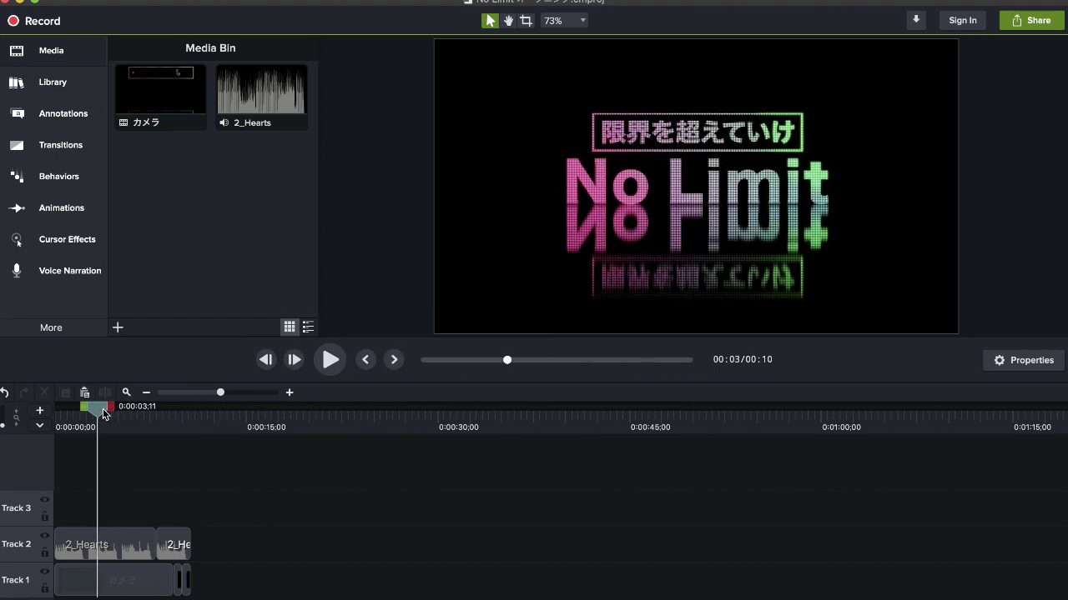
pyautogui.click(331, 364)
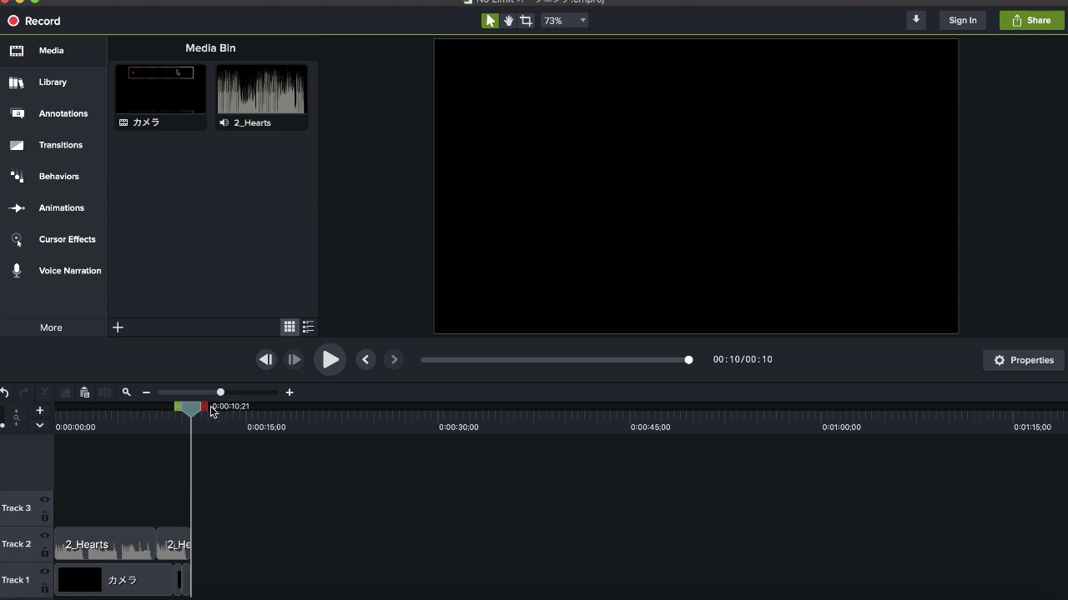
pyautogui.moveTo(189, 411); pyautogui.dragTo(37, 406)
pyautogui.press('super+Tab')
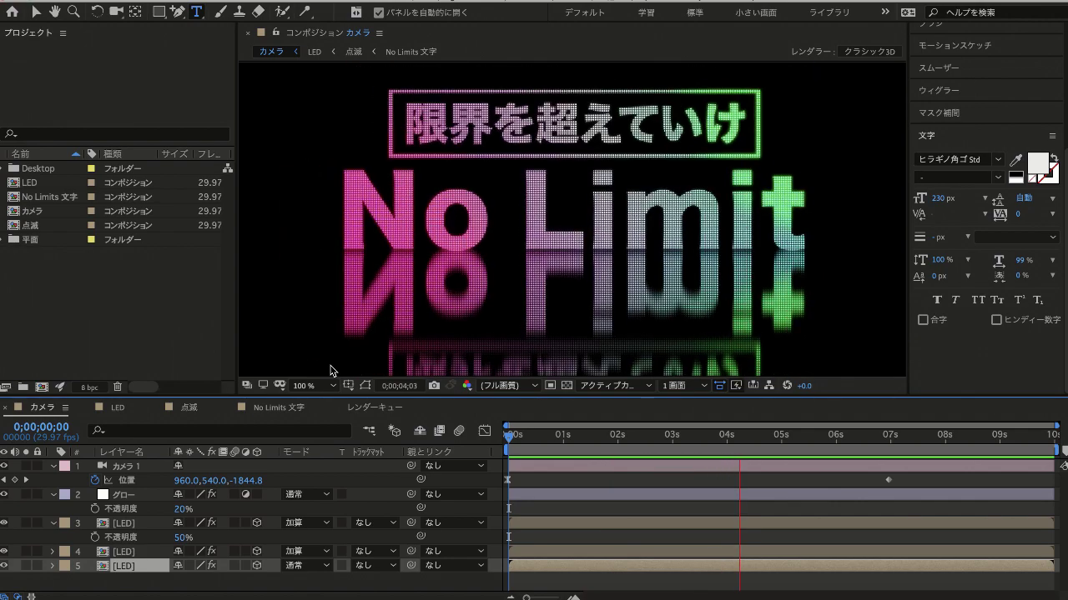
pyautogui.click(121, 408)
pyautogui.click(181, 413)
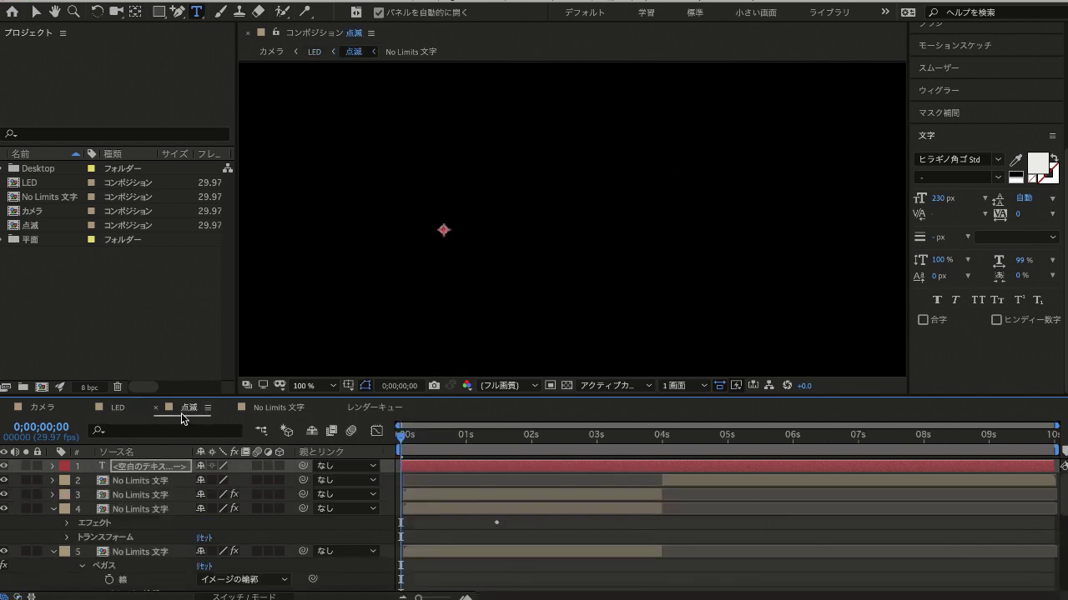
pyautogui.click(268, 415)
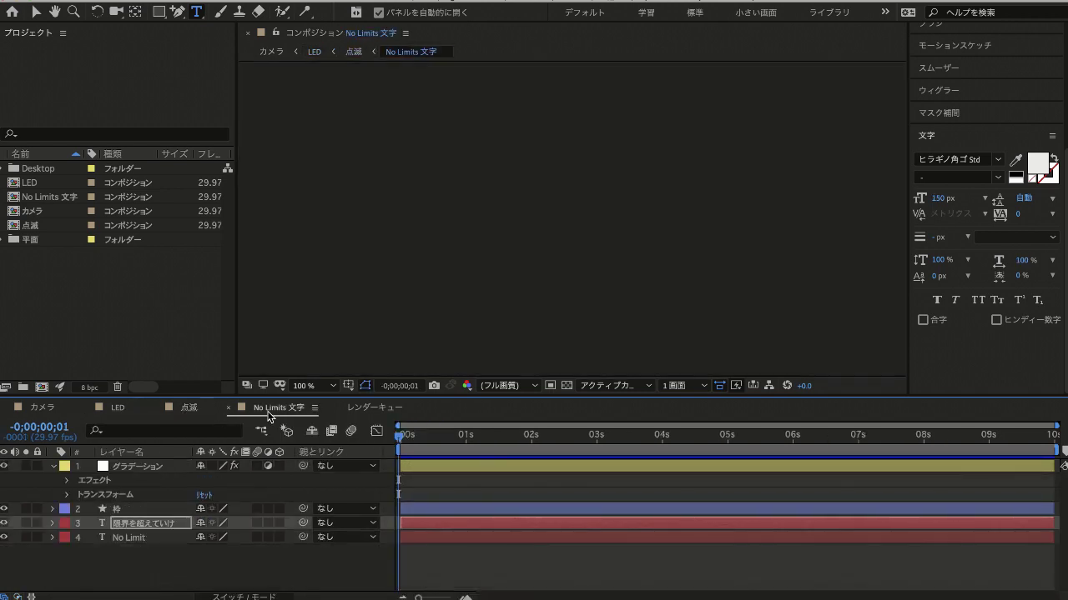
pyautogui.click(160, 538)
pyautogui.click(198, 409)
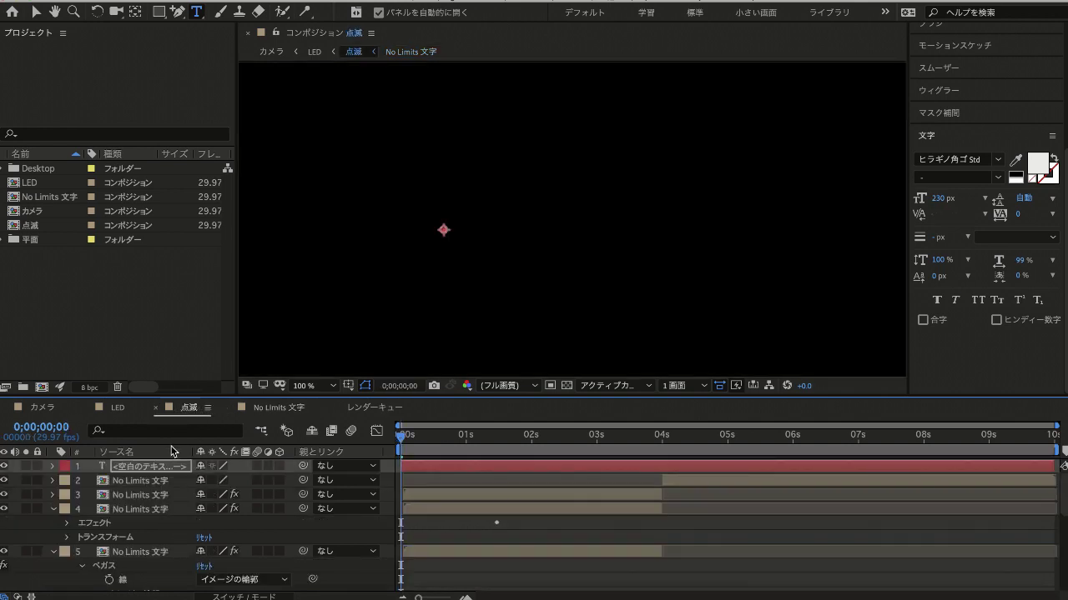
pyautogui.click(124, 414)
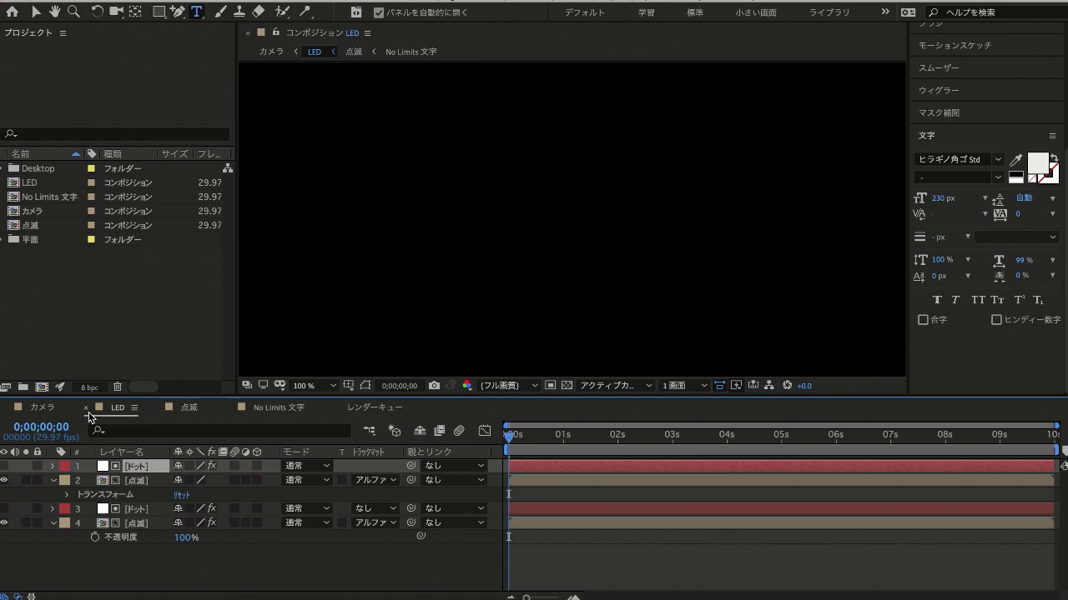
pyautogui.click(44, 408)
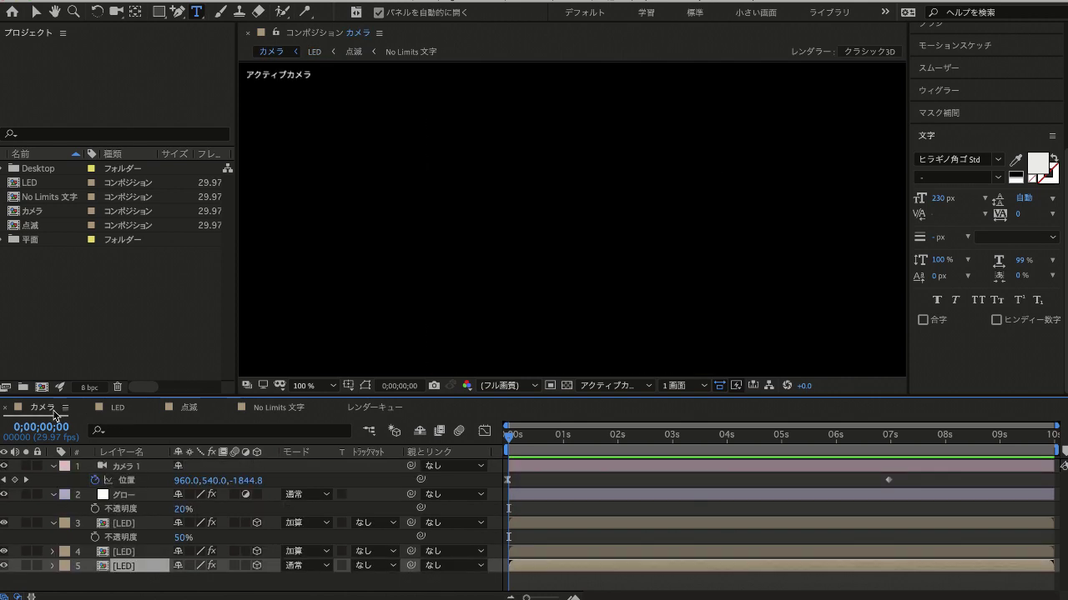
# Step: Preview the カメラ comp's neon LED 'No Limit' animation, then switch to Chrome
pyautogui.press('space')
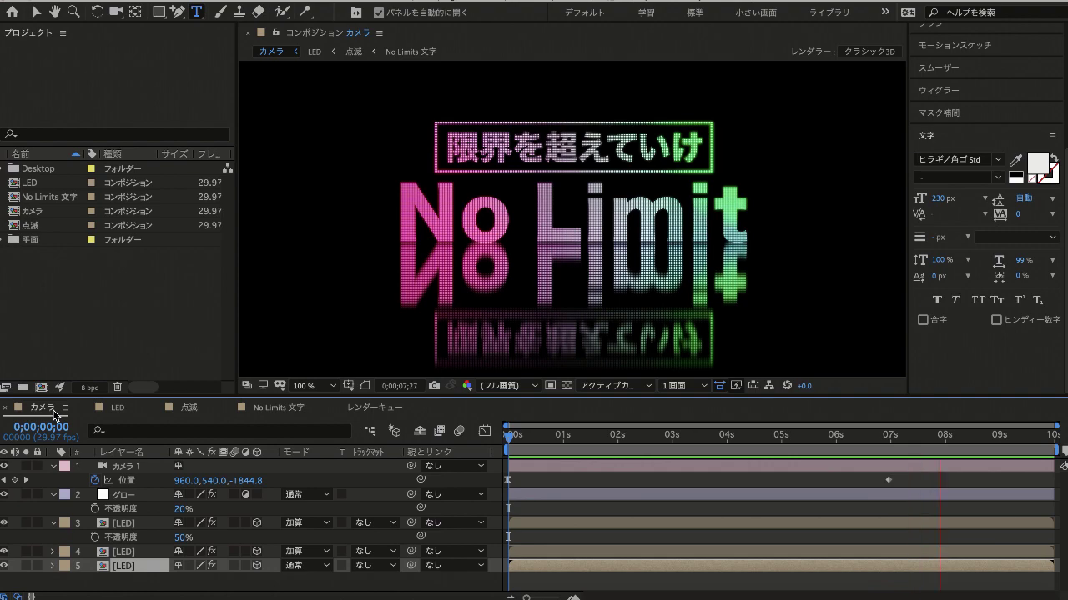
pyautogui.press('super+Tab')
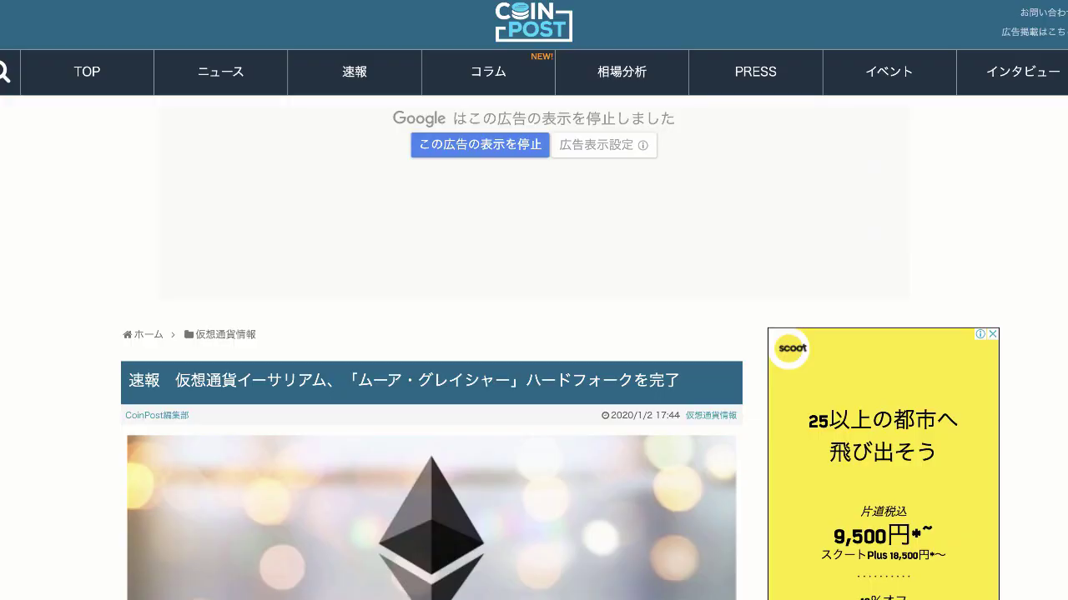
# Step: Scroll the Ethereum article down to the Muir Glacier heading and difficulty bomb box
pyautogui.scroll(-5, 309, 159)
pyautogui.scroll(1, 185, 258)
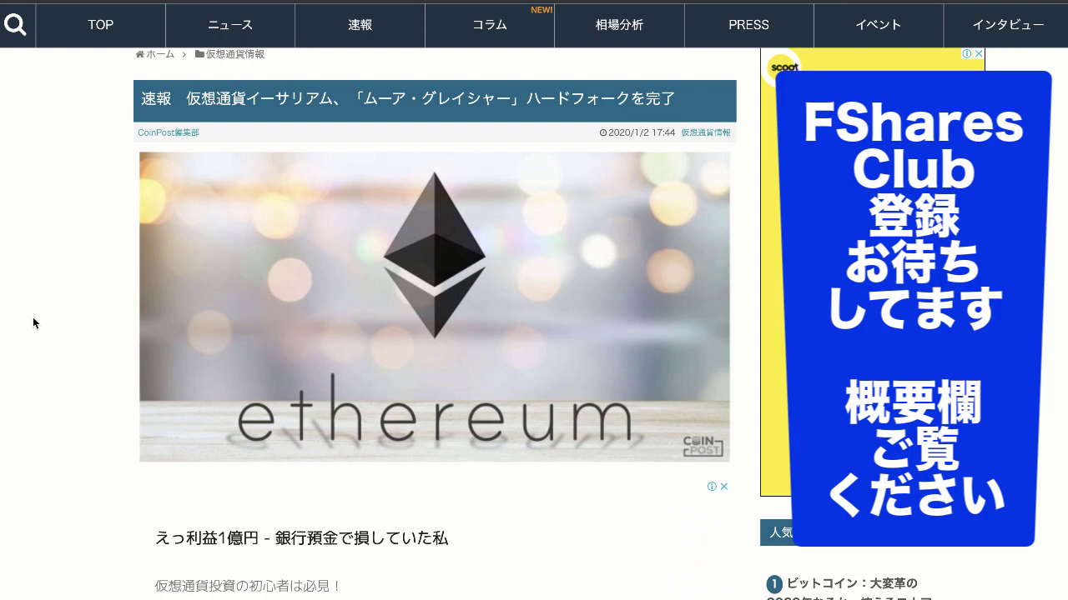
pyautogui.scroll(-1, 33, 319)
pyautogui.scroll(-2, 33, 323)
pyautogui.scroll(-2, 33, 323)
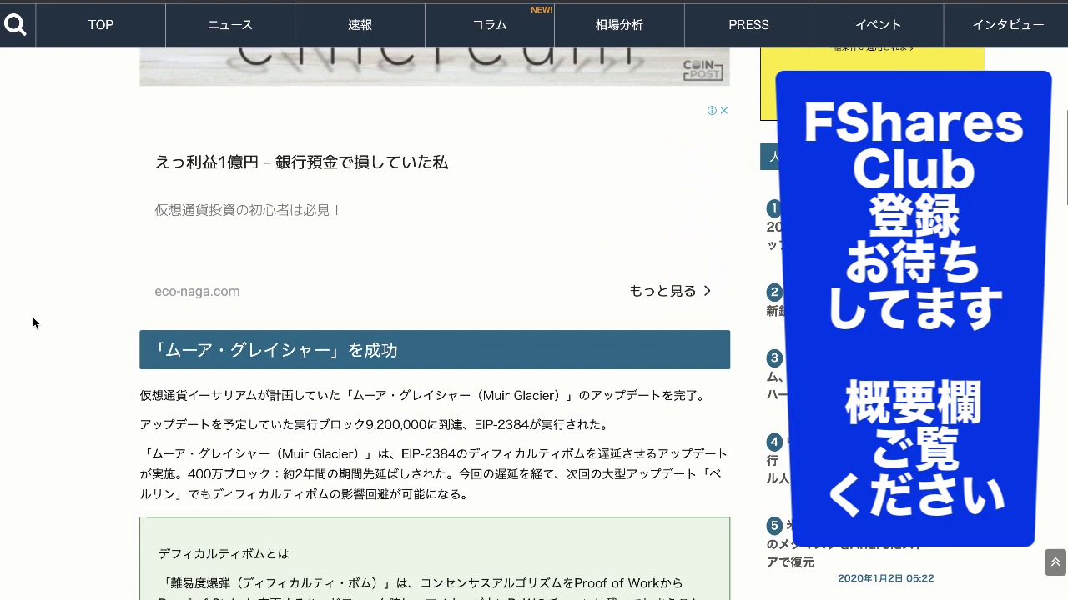
pyautogui.scroll(-1, 34, 323)
pyautogui.scroll(-1, 33, 323)
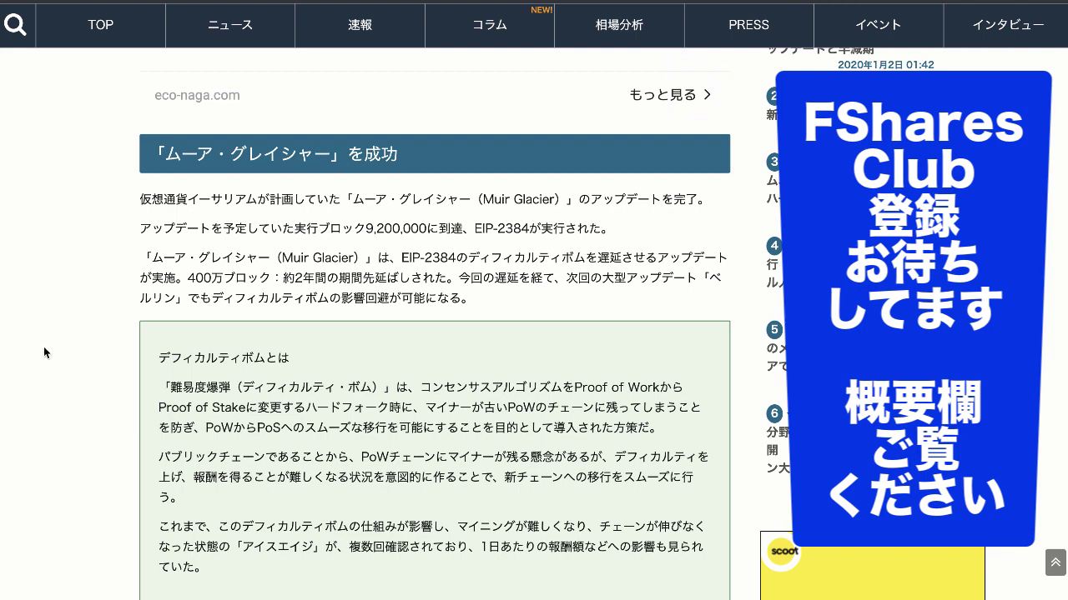
pyautogui.scroll(-2, 43, 346)
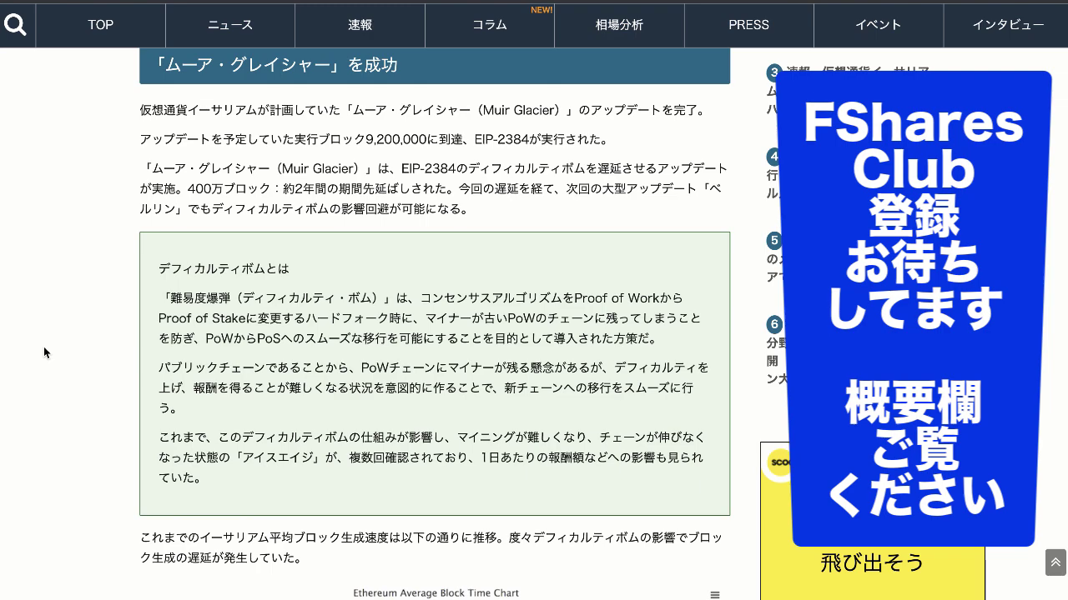
# Step: Scroll past the Ethereum Average Block Time chart, then go back to the Google MetaMask article
pyautogui.scroll(-3, 44, 351)
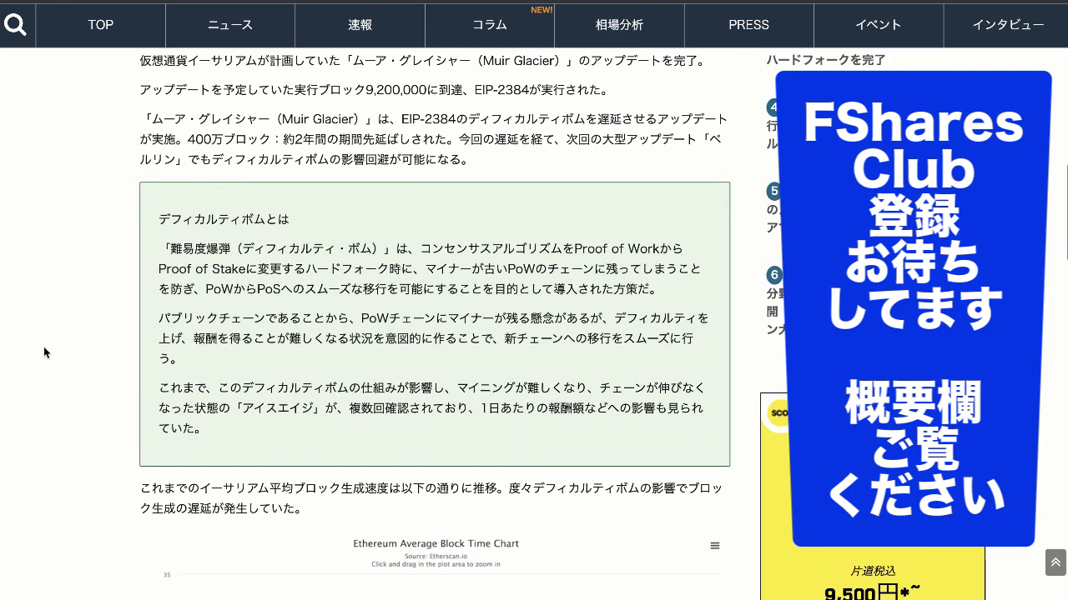
pyautogui.scroll(-3, 44, 349)
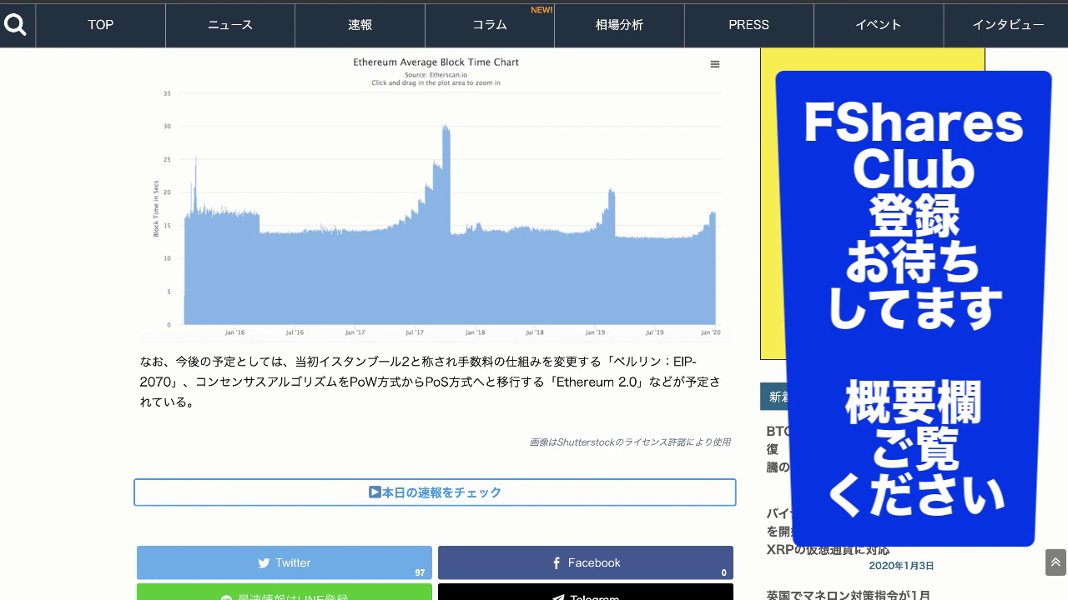
pyautogui.hotkey('alt', 'Left')
# Step: Scroll the MetaMask article past the banner ad and header image to the second headline
pyautogui.scroll(-3, 450, 188)
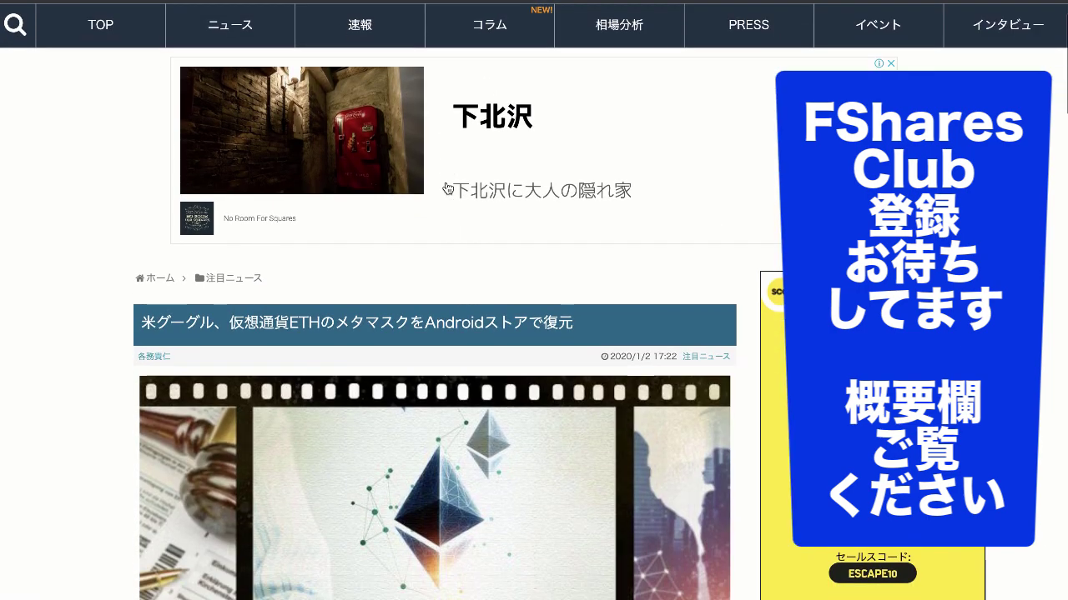
pyautogui.scroll(-1, 448, 188)
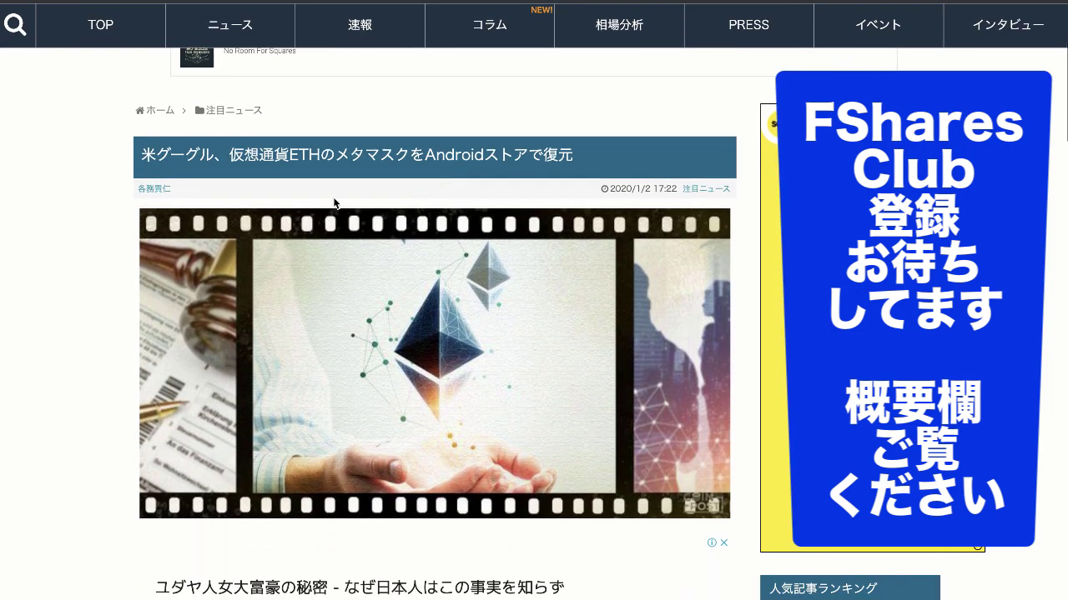
pyautogui.scroll(-1, 72, 293)
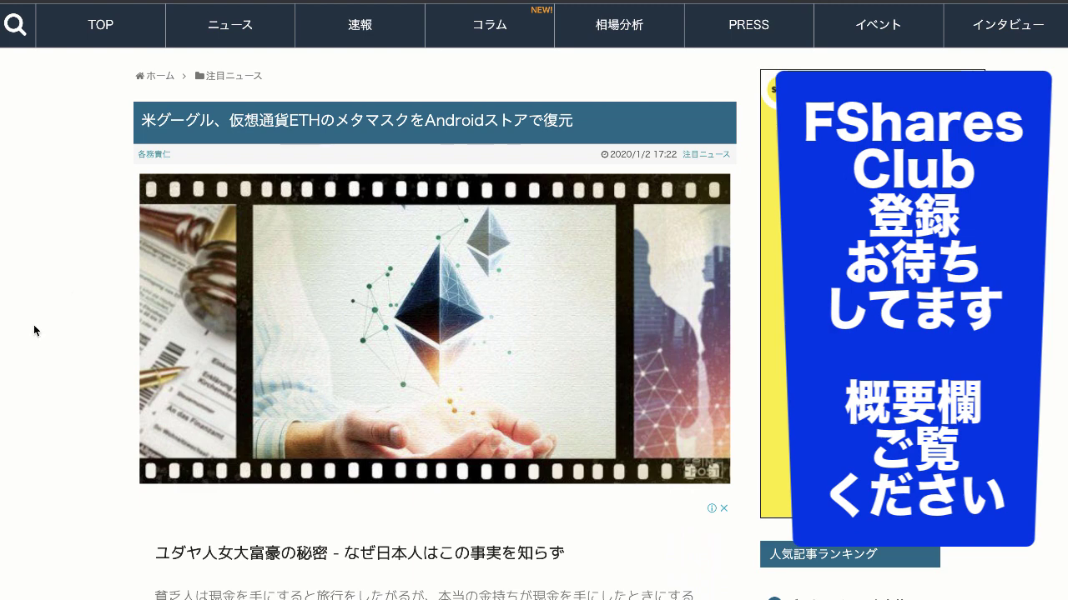
pyautogui.scroll(-3, 50, 325)
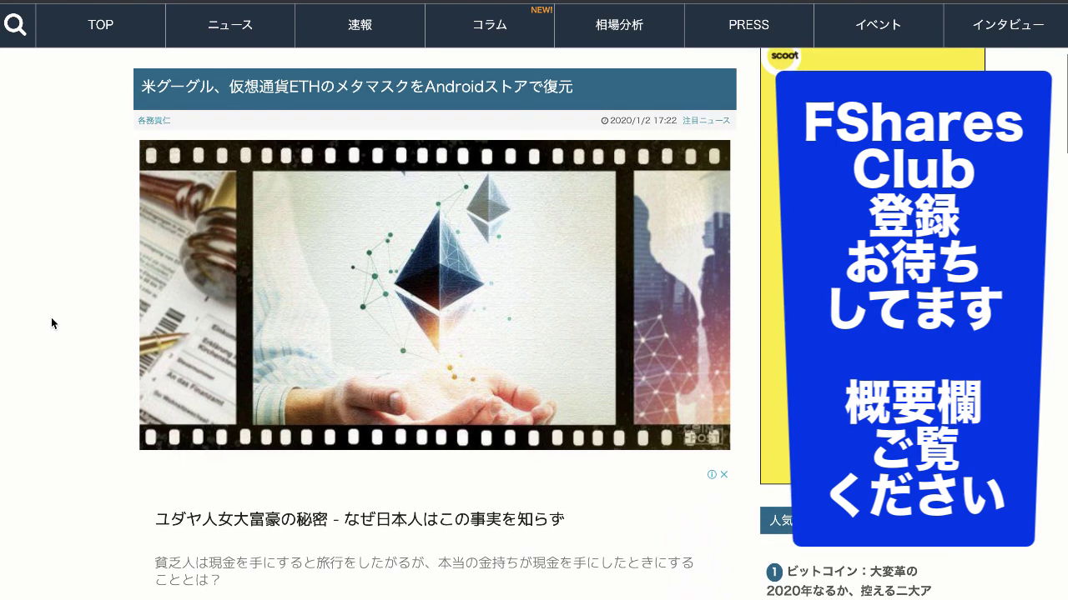
pyautogui.scroll(-2, 51, 325)
# Step: Scroll through MetaMask's New Year tweet and the article text to the share buttons, then back
pyautogui.scroll(-1, 51, 324)
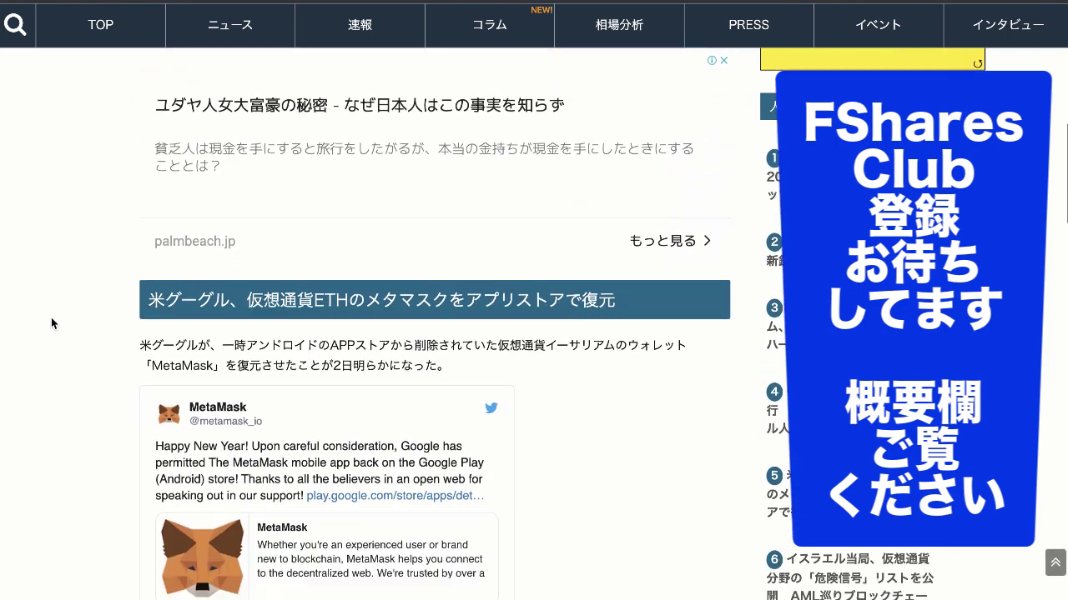
pyautogui.scroll(-2, 51, 324)
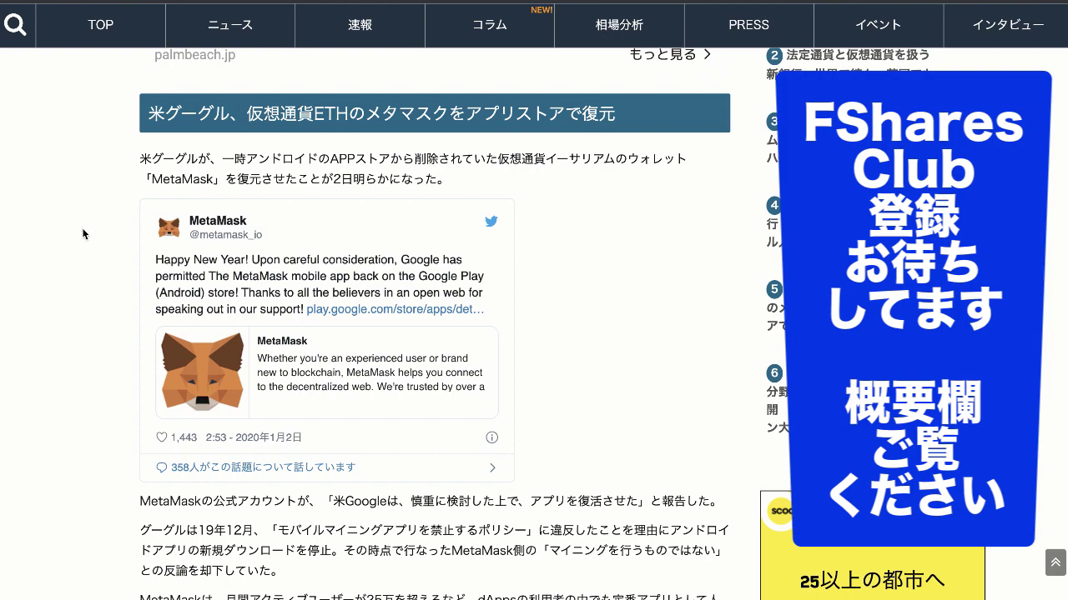
pyautogui.scroll(-3, 74, 242)
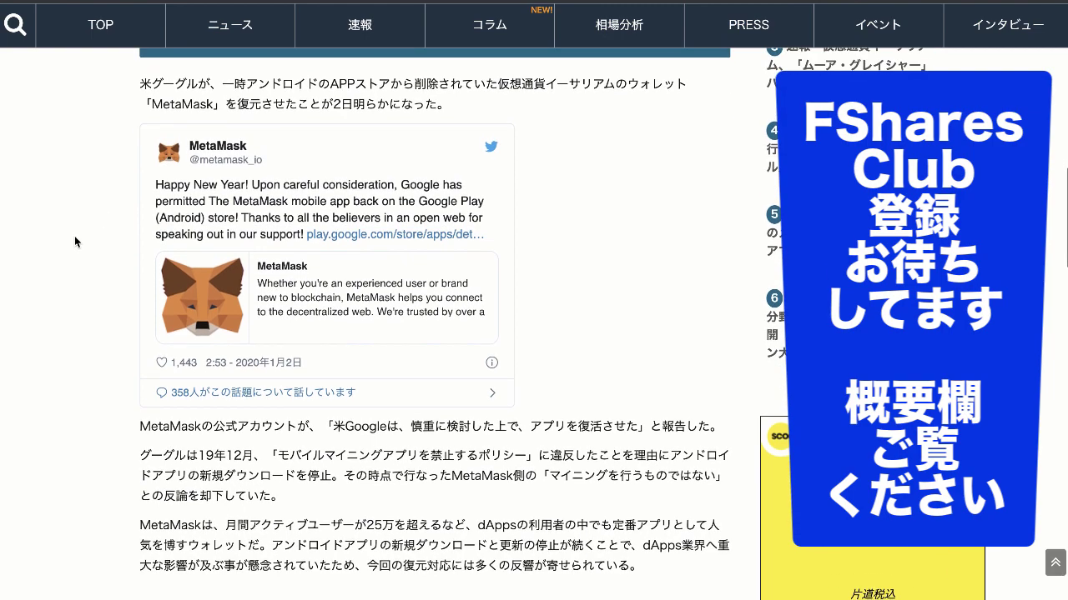
pyautogui.scroll(-5, 74, 242)
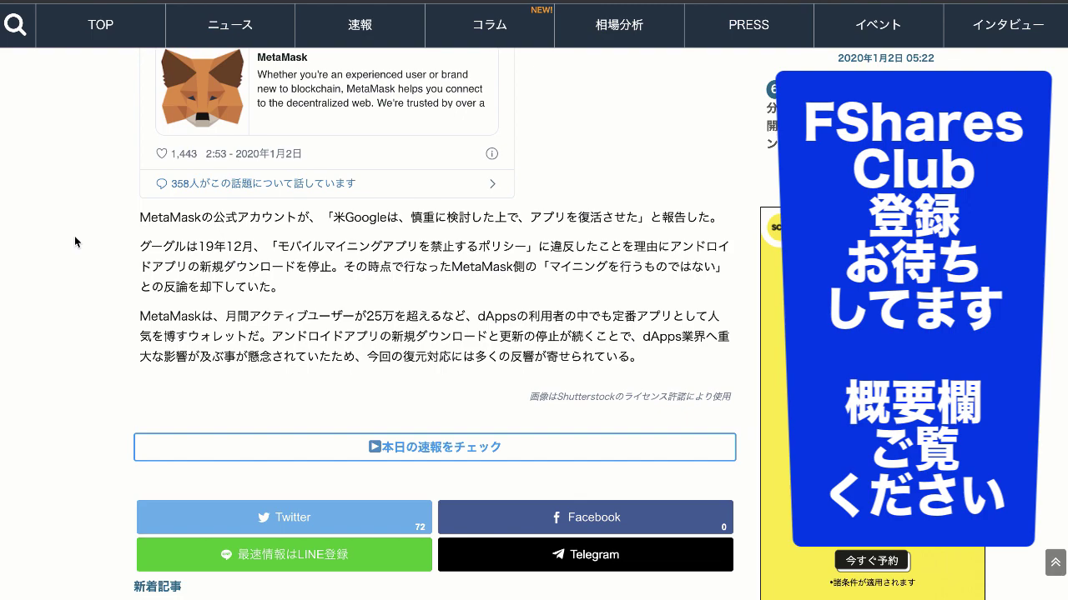
pyautogui.scroll(1, 75, 241)
pyautogui.scroll(1, 75, 242)
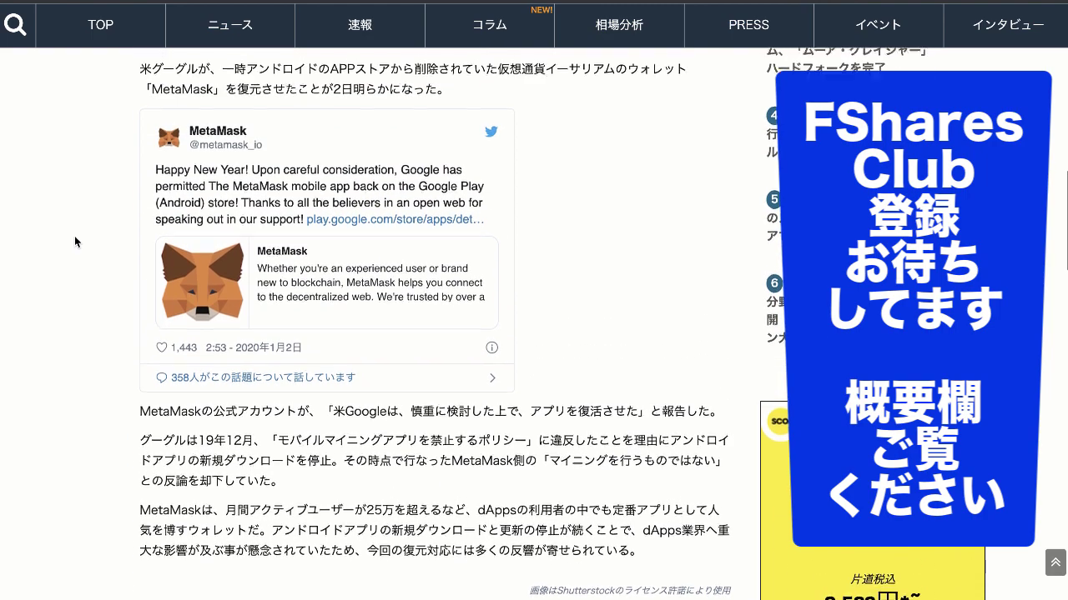
pyautogui.scroll(1, 76, 242)
pyautogui.scroll(1, 74, 242)
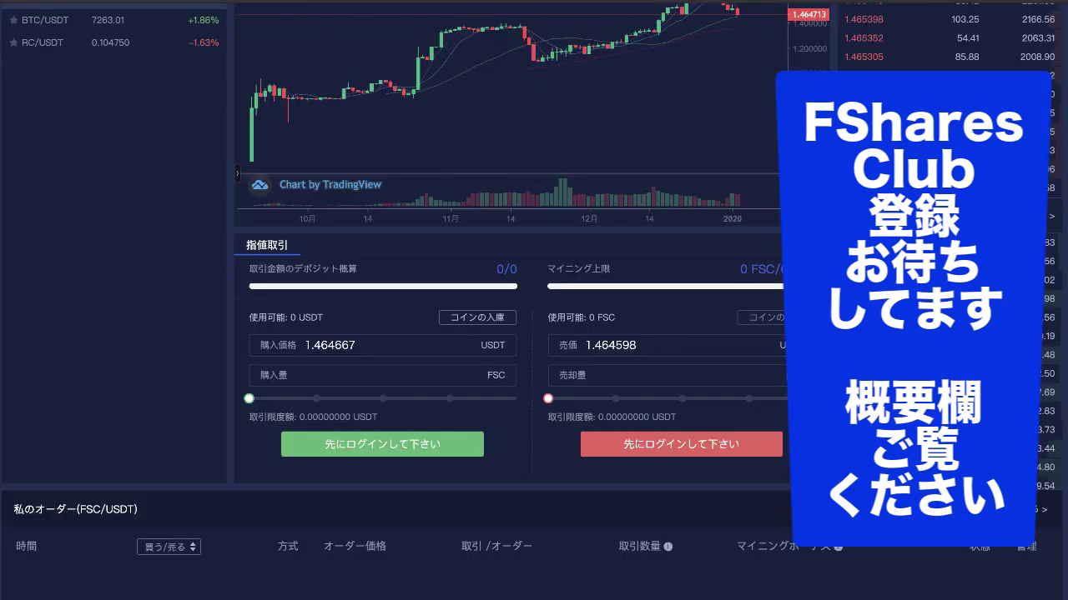
# Step: Return the FSC/USDT page to the top and zoom the TradingView chart
pyautogui.scroll(3, 530, 83)
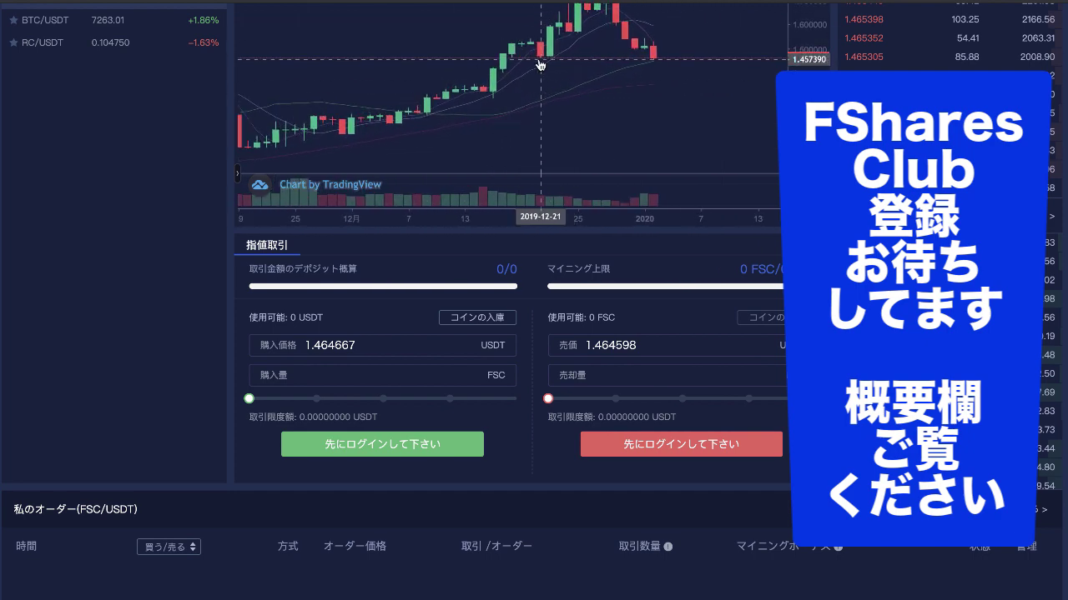
pyautogui.scroll(-5, 538, 65)
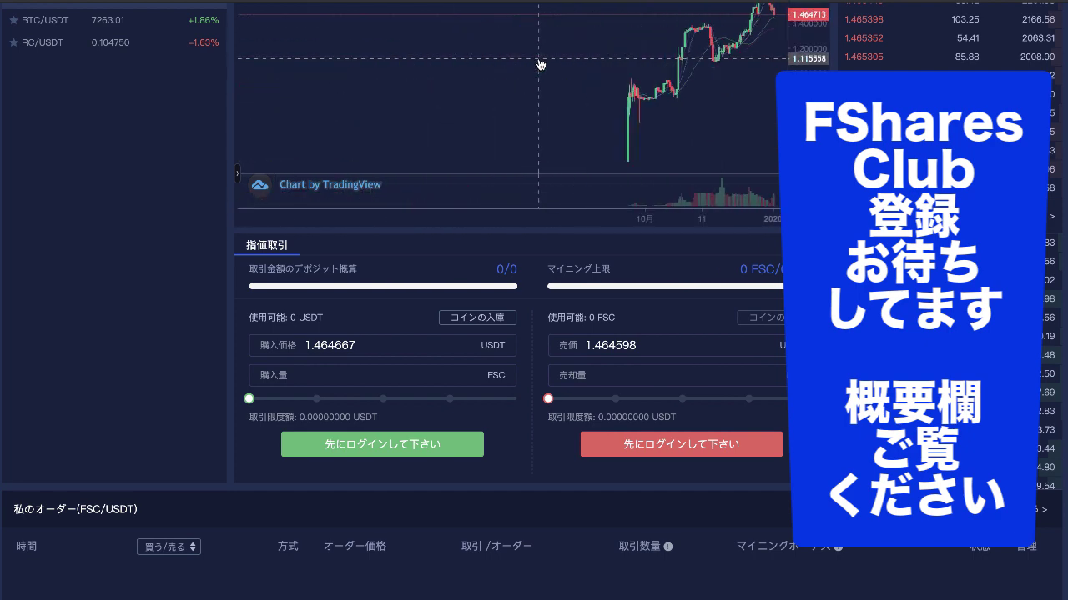
pyautogui.scroll(2, 534, 107)
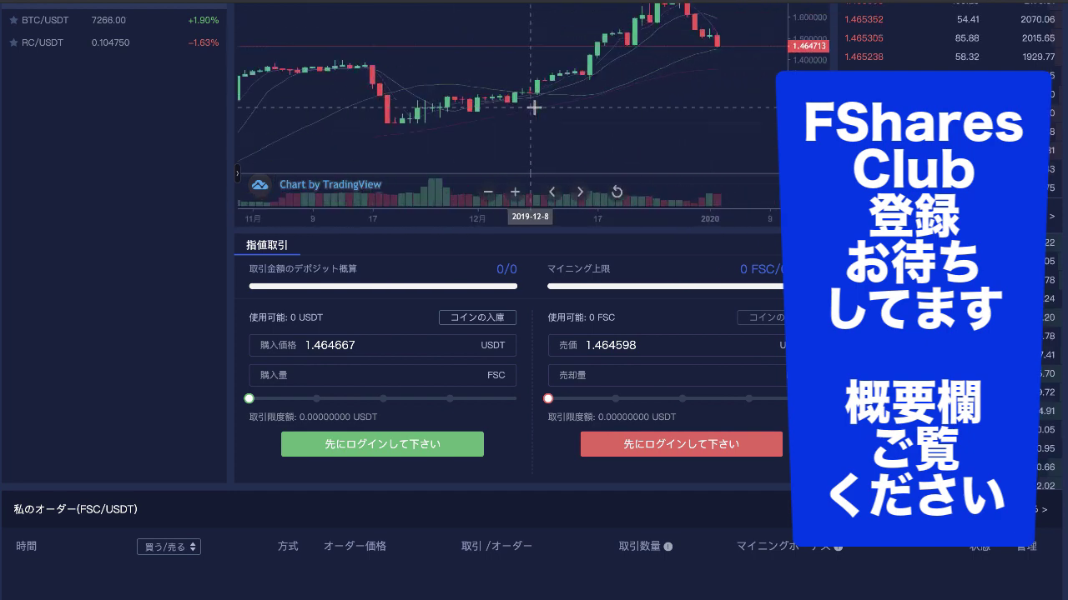
pyautogui.scroll(2, 533, 107)
pyautogui.scroll(2, 534, 107)
pyautogui.scroll(2, 533, 107)
pyautogui.scroll(-1, 533, 107)
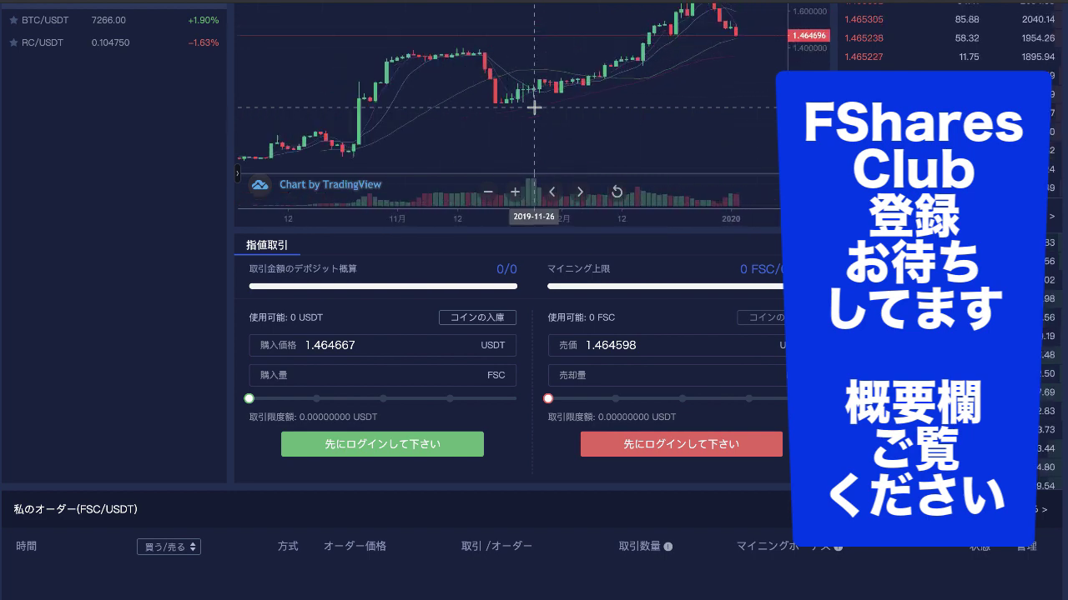
pyautogui.scroll(-1, 534, 106)
pyautogui.scroll(-1, 533, 107)
pyautogui.scroll(-1, 534, 107)
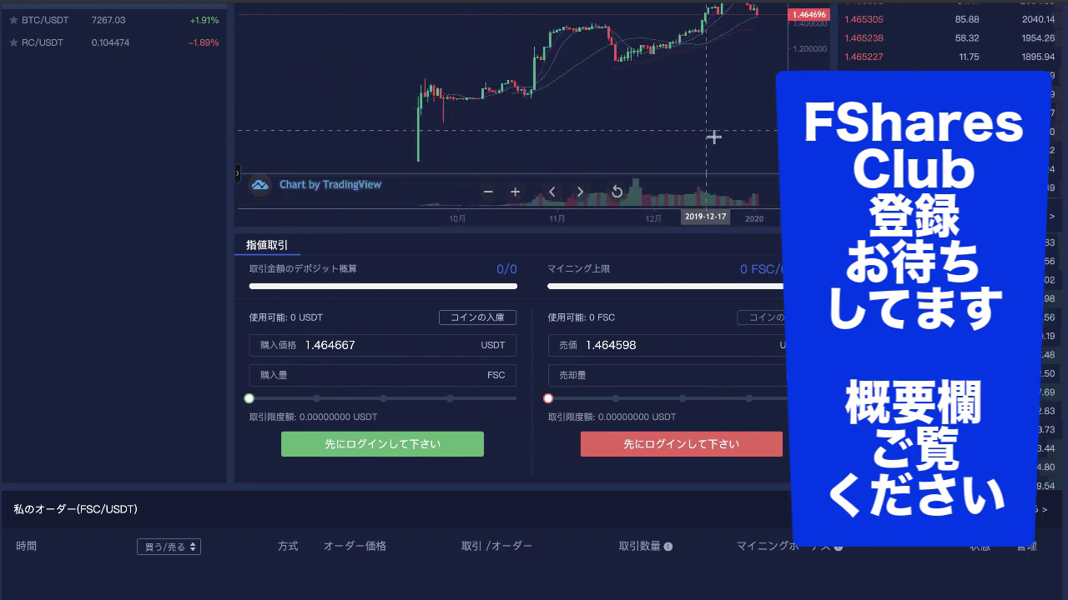
pyautogui.scroll(2, 191, 278)
pyautogui.scroll(1, 192, 278)
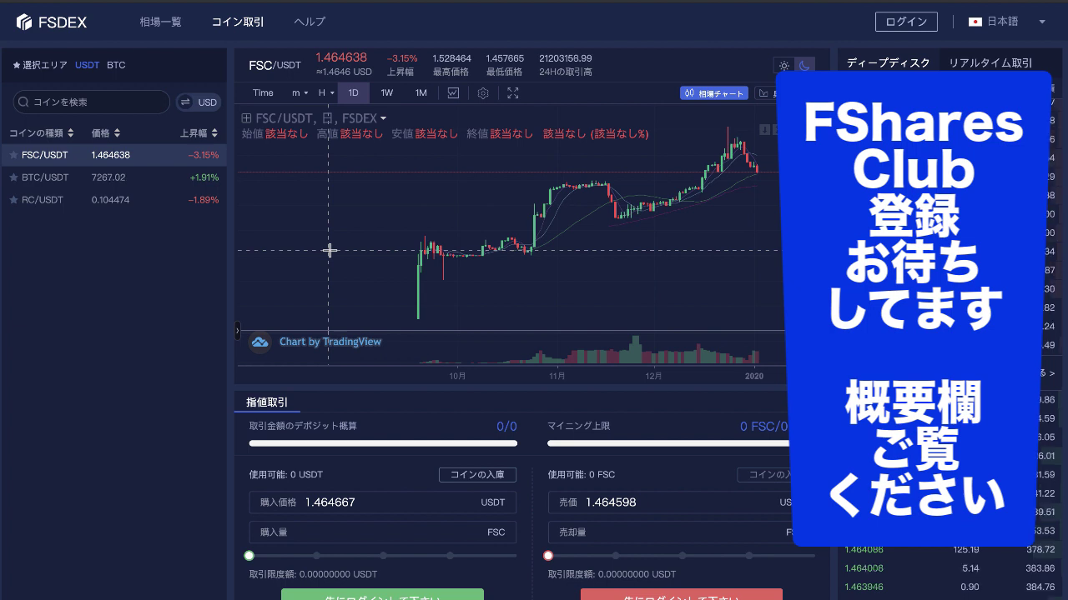
# Step: Pan the FSC/USDT chart toward the most recent candles
pyautogui.hscroll(2, 421, 271)
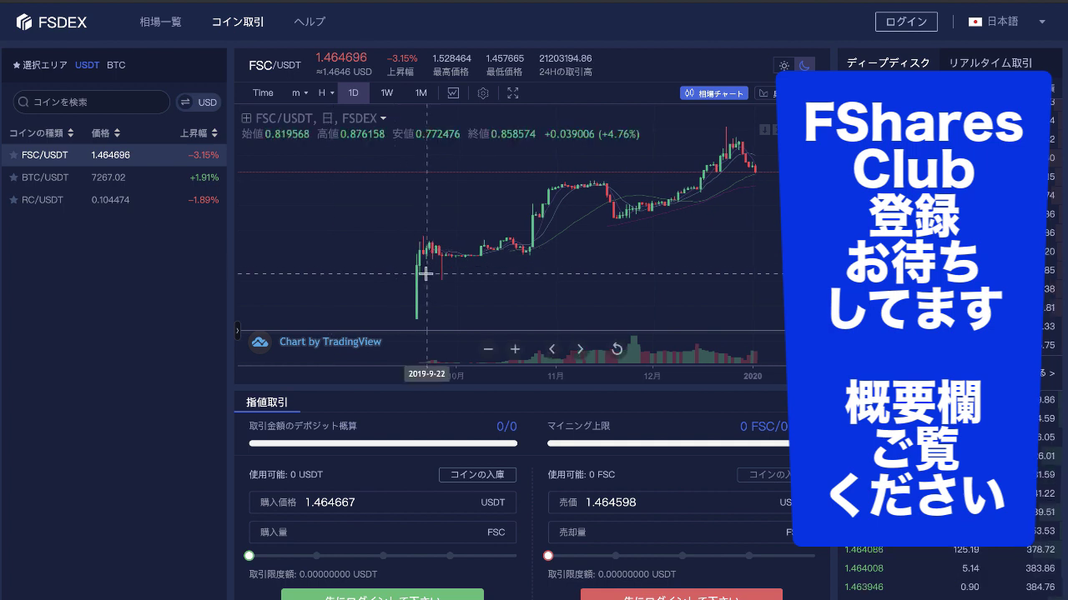
pyautogui.hscroll(2, 425, 273)
pyautogui.hscroll(2, 425, 272)
pyautogui.hscroll(2, 425, 271)
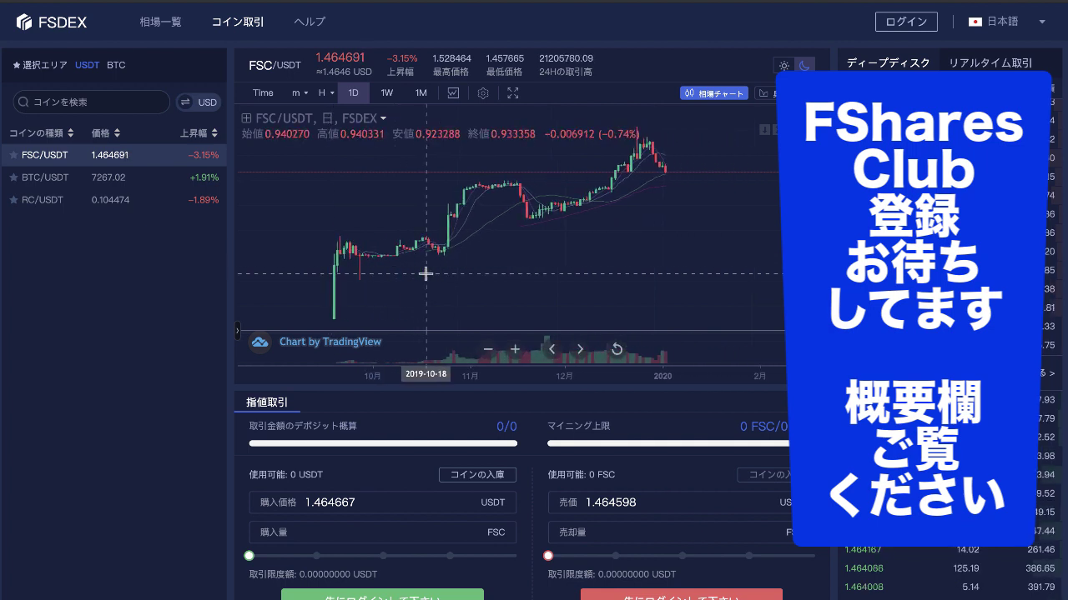
pyautogui.hscroll(5, 425, 271)
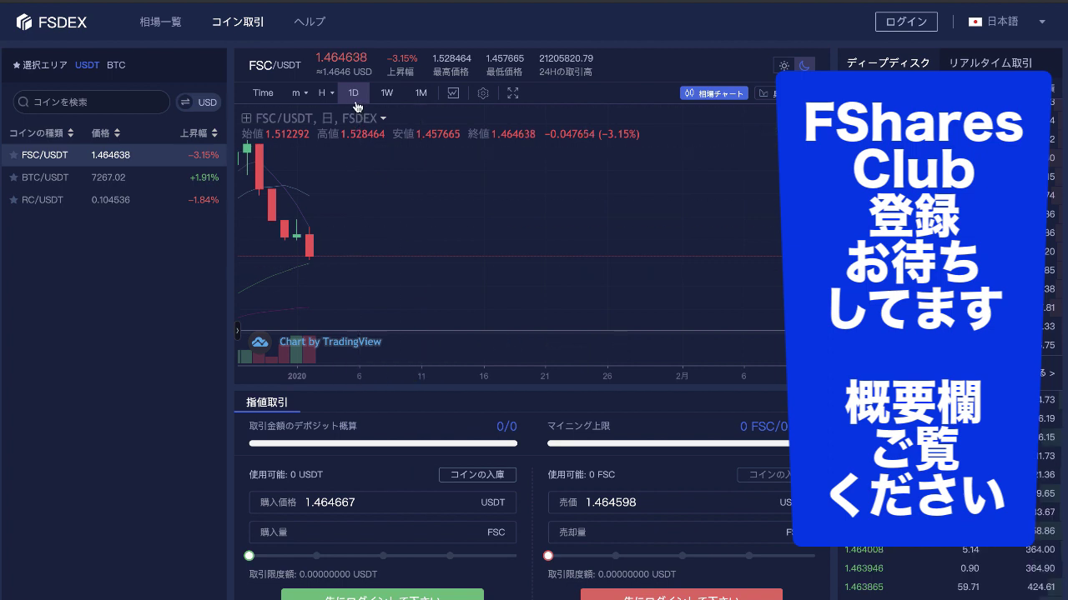
# Step: Switch the FSC/USDT chart to 4H candles and zoom out to show trading since October 2019
pyautogui.moveTo(326, 94)
pyautogui.click(332, 133)
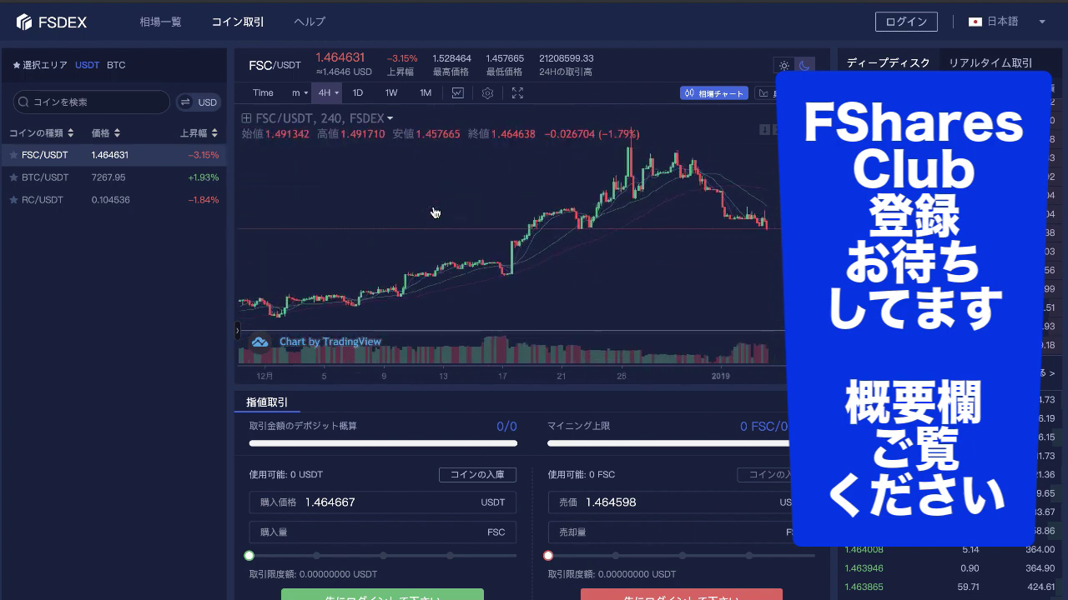
pyautogui.scroll(-1, 434, 213)
pyautogui.scroll(-1, 434, 212)
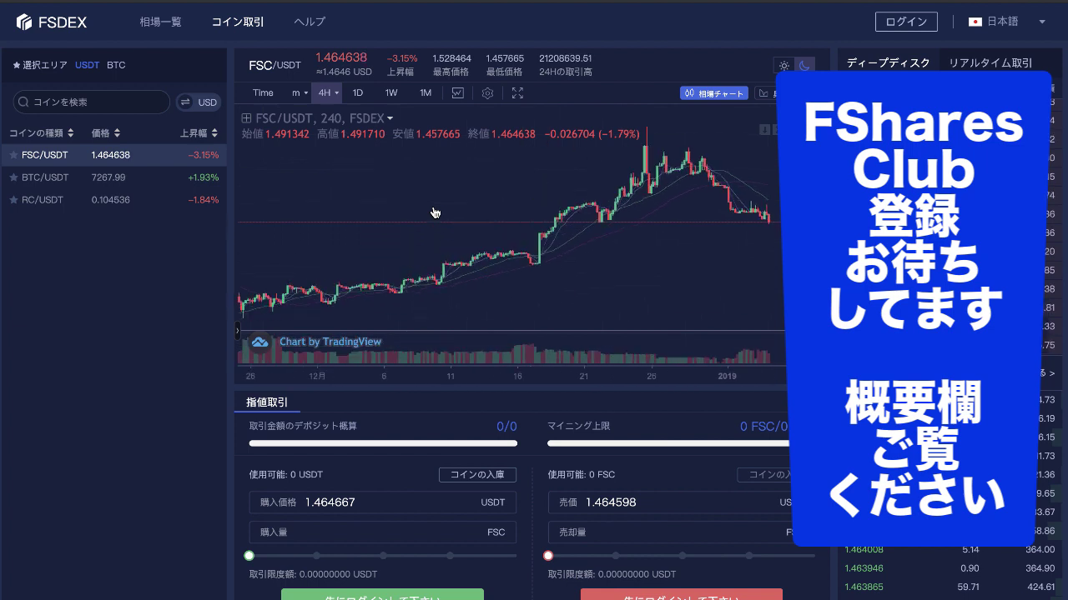
pyautogui.scroll(-3, 434, 212)
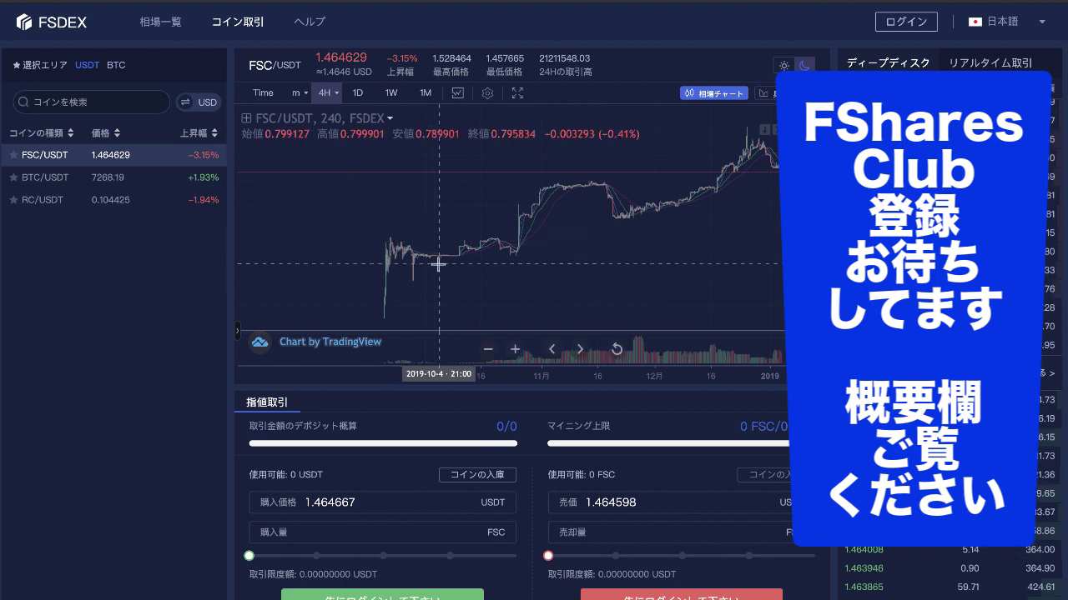
pyautogui.hscroll(2, 437, 265)
pyautogui.hscroll(2, 437, 265)
pyautogui.hscroll(2, 437, 265)
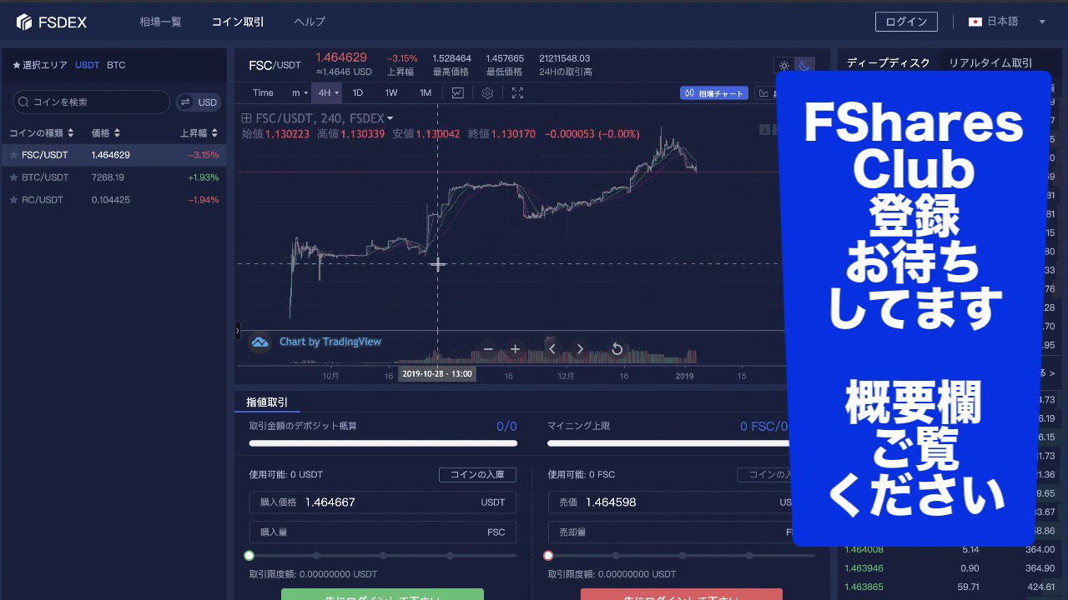